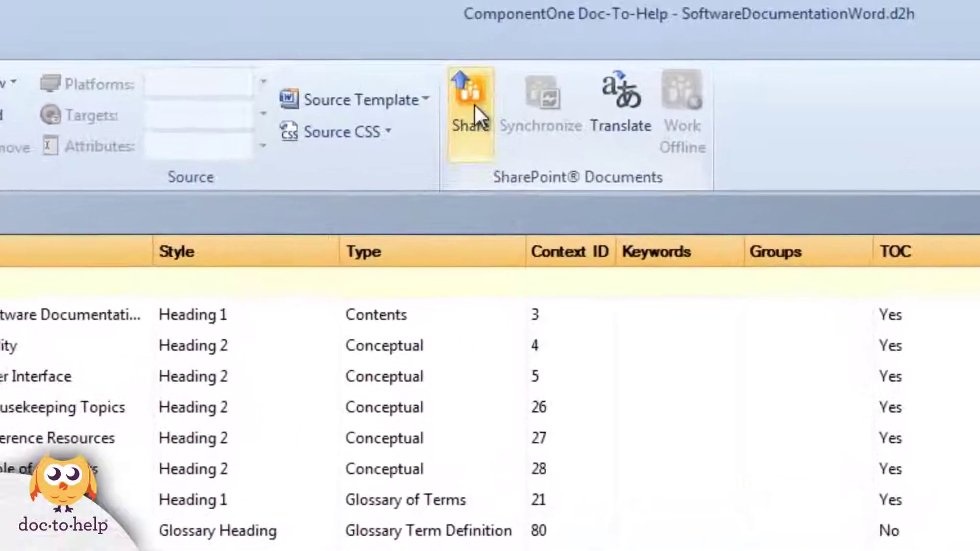
Step: Share the project to a new 'Repository' library created at the sp2013server root
click(463, 95)
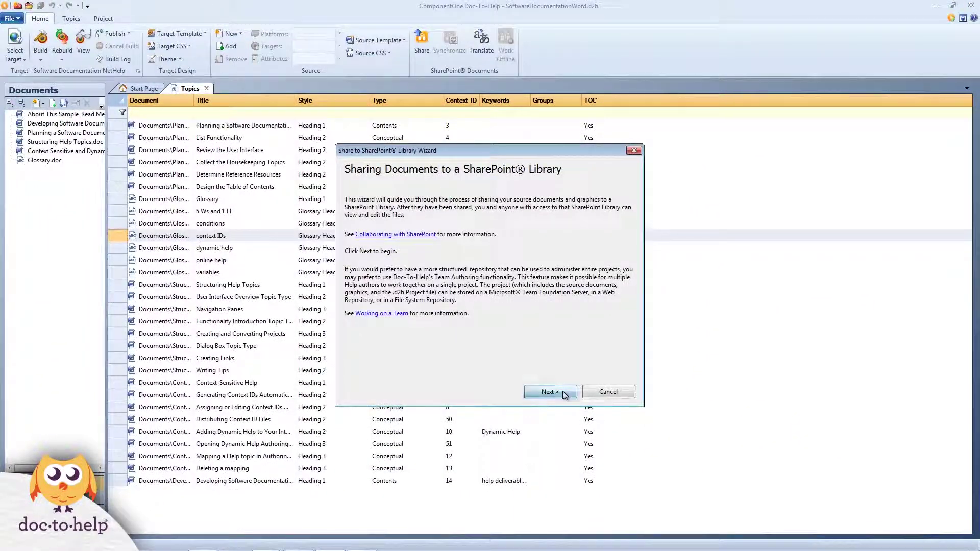
click(562, 392)
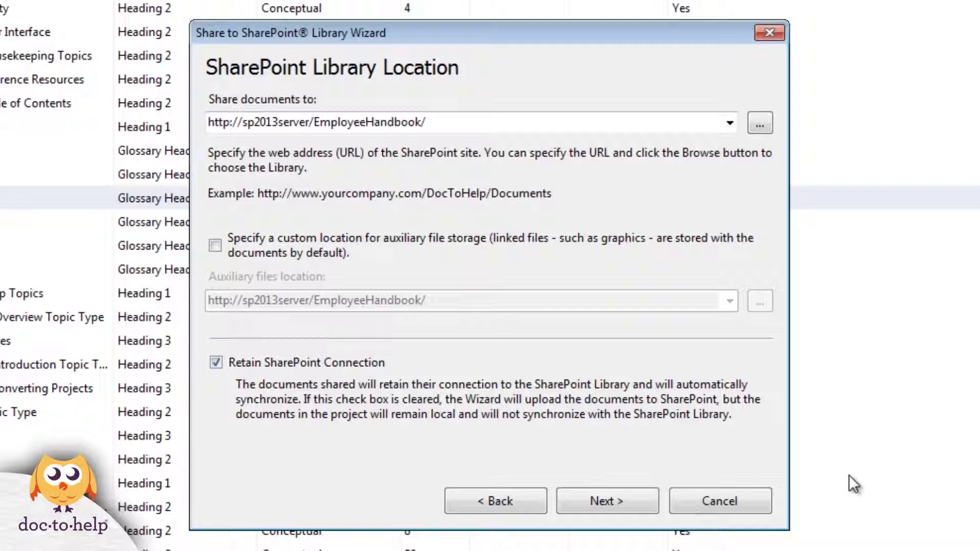
click(760, 123)
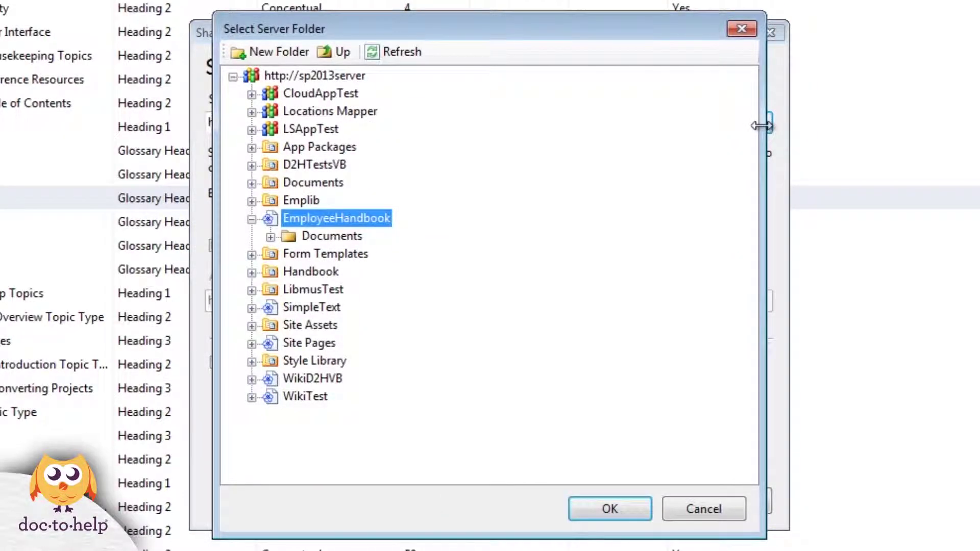
click(329, 78)
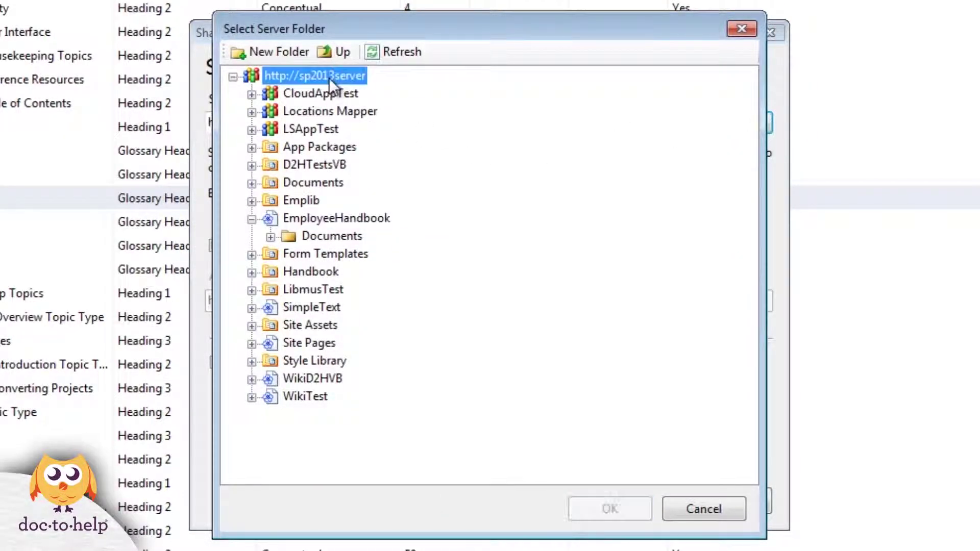
click(280, 57)
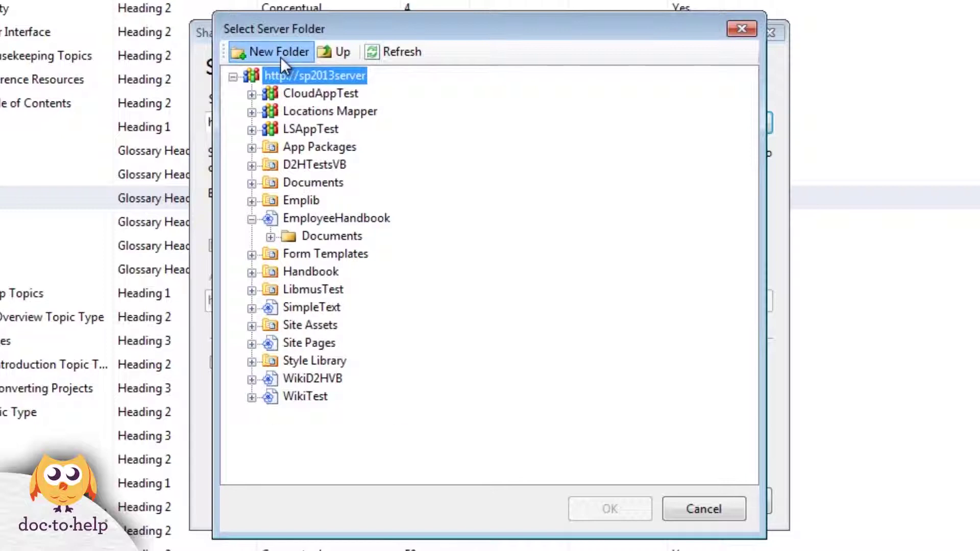
text(R)
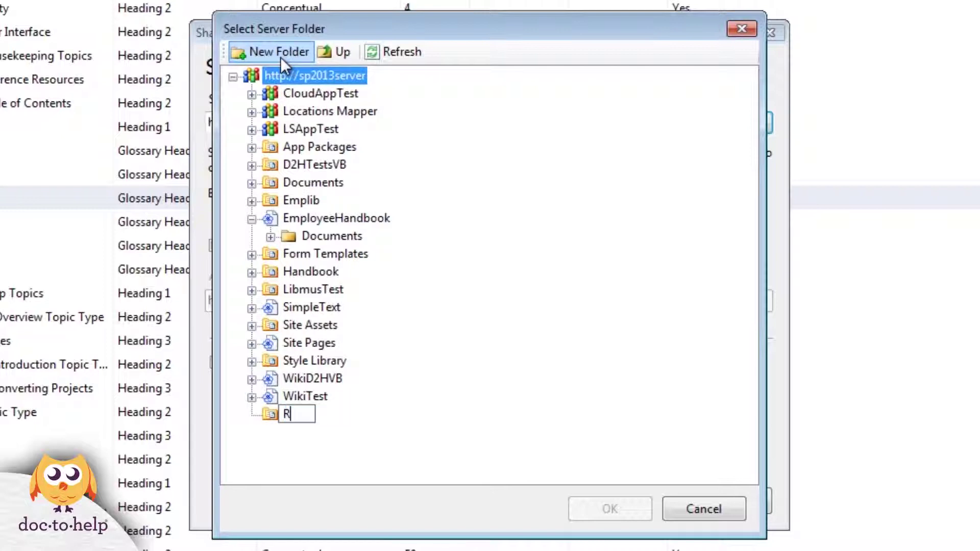
text(epository)
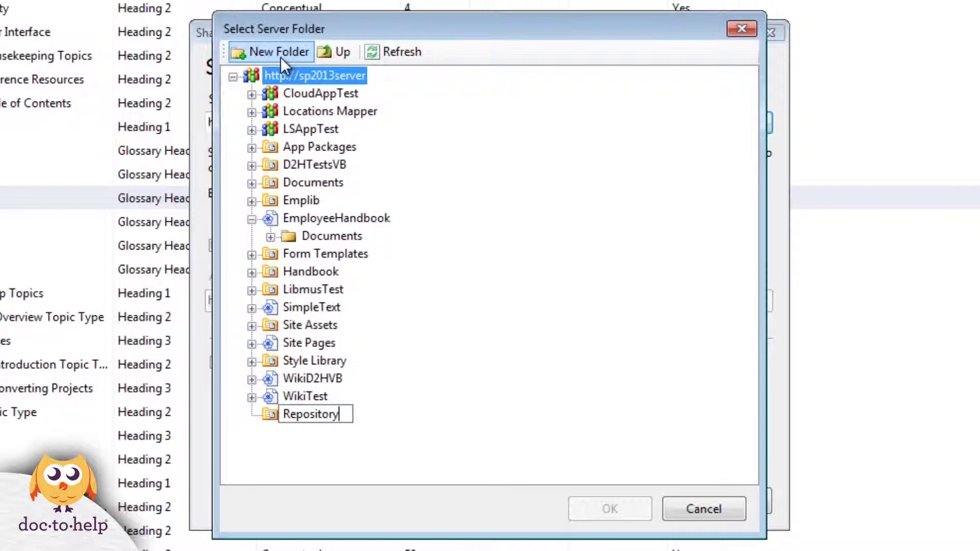
click(298, 415)
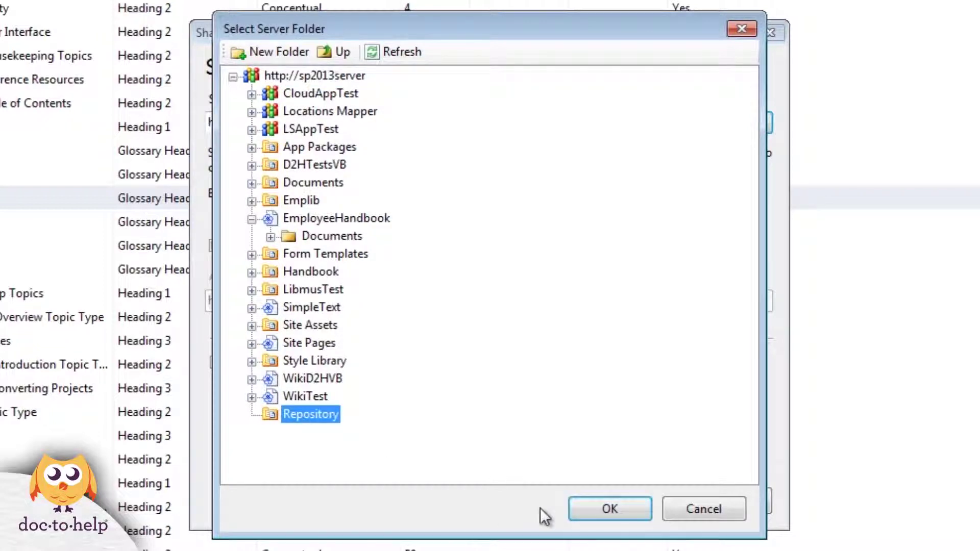
click(585, 515)
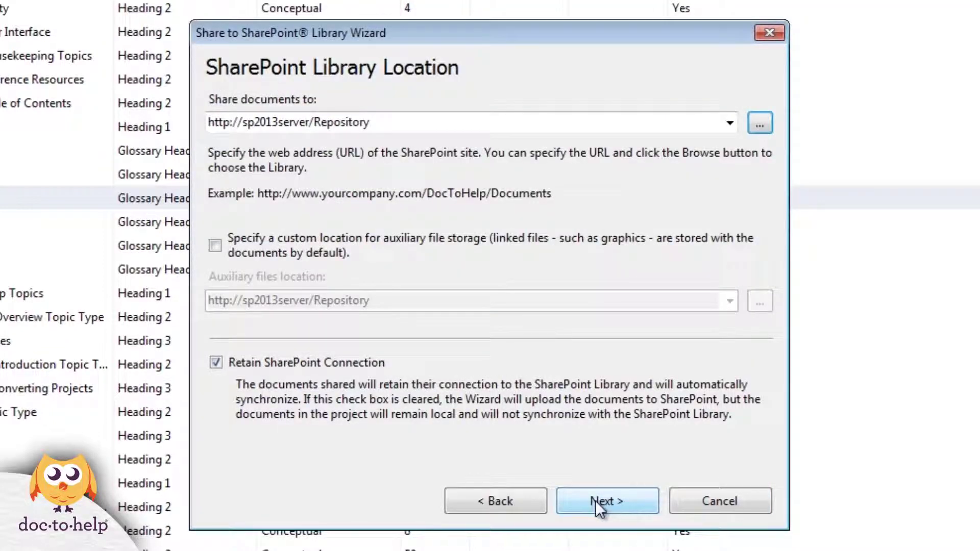
click(623, 504)
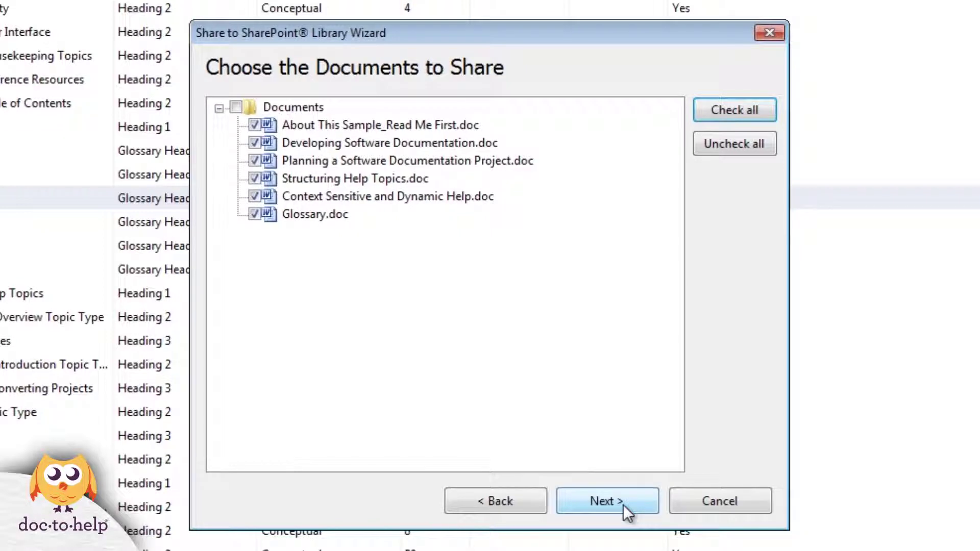
click(623, 505)
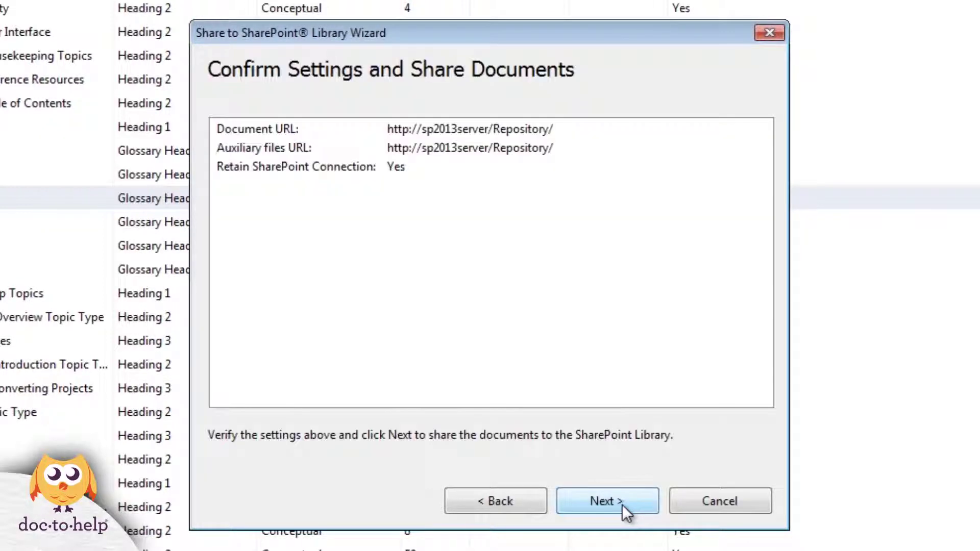
click(623, 505)
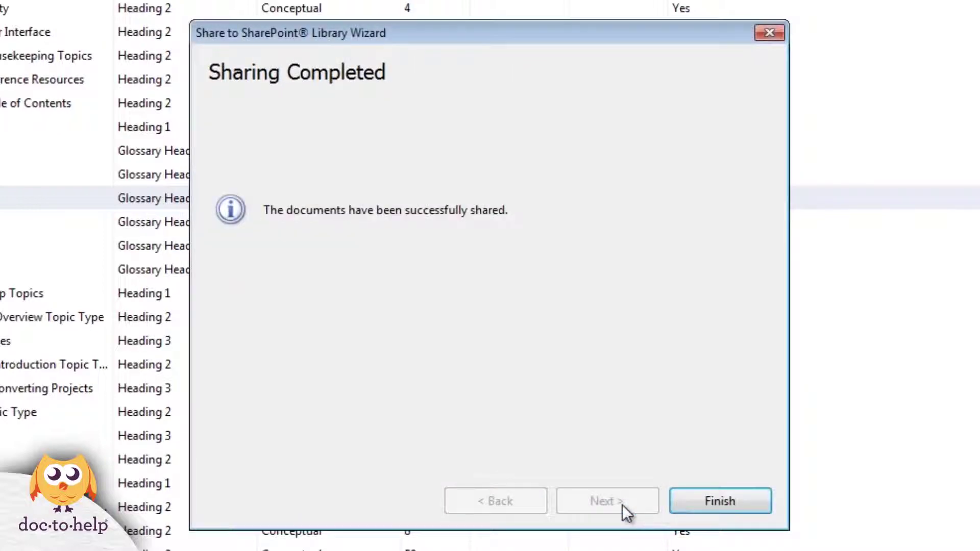
click(684, 501)
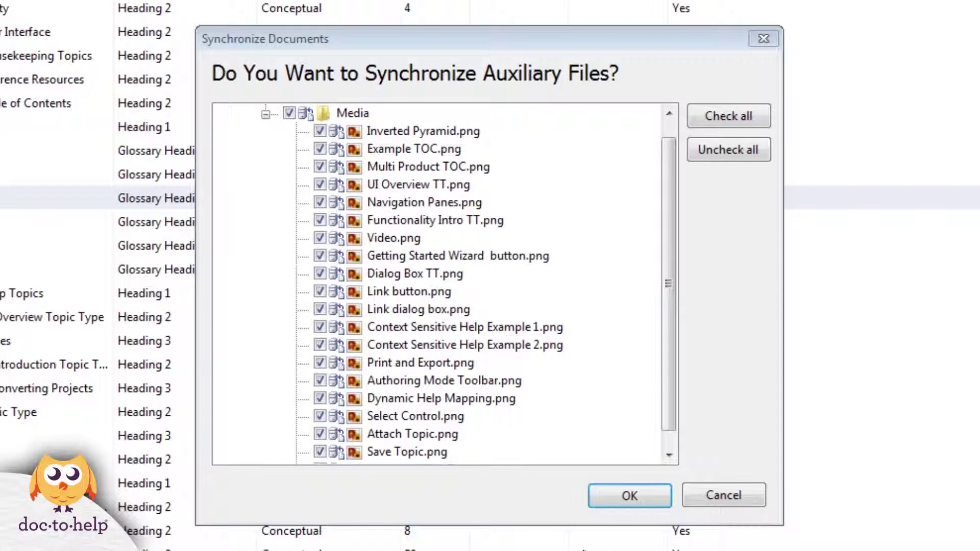
click(636, 494)
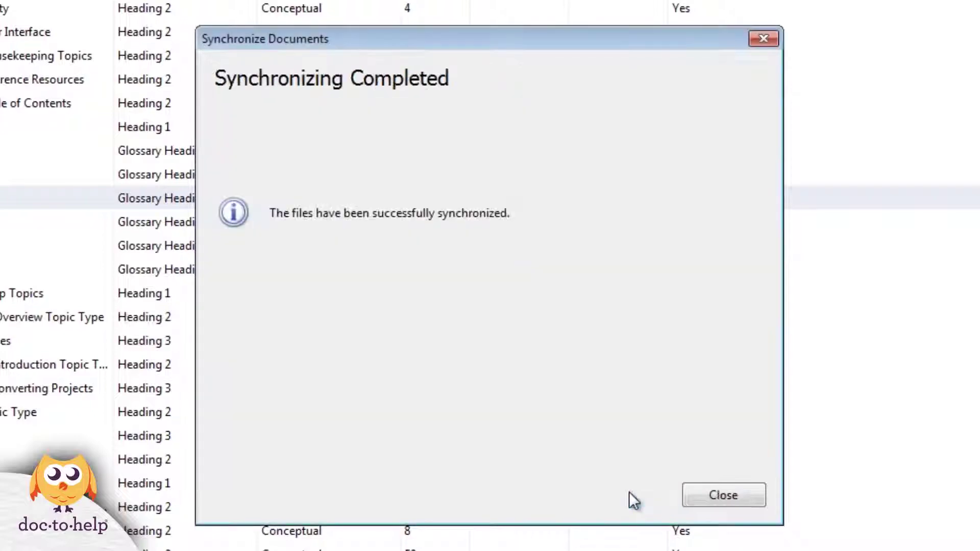
click(710, 494)
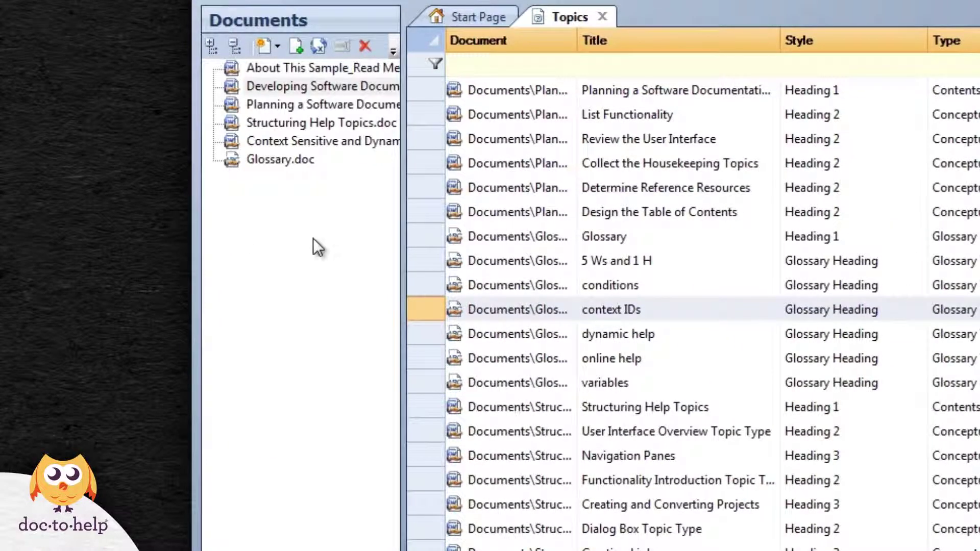
Step: Check out Developing Software Documentation through its SharePoint context-menu option
right_click(290, 85)
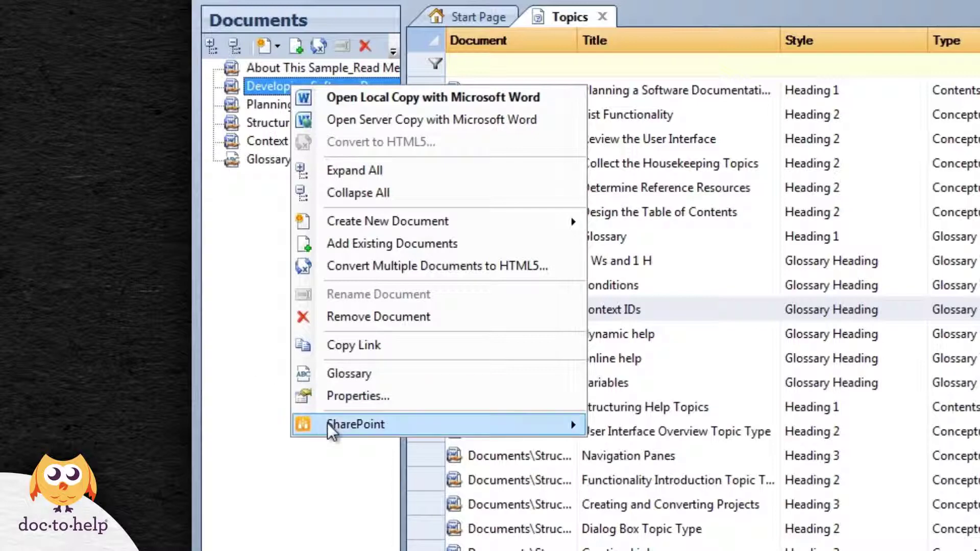
mouse_move(332, 429)
click(696, 456)
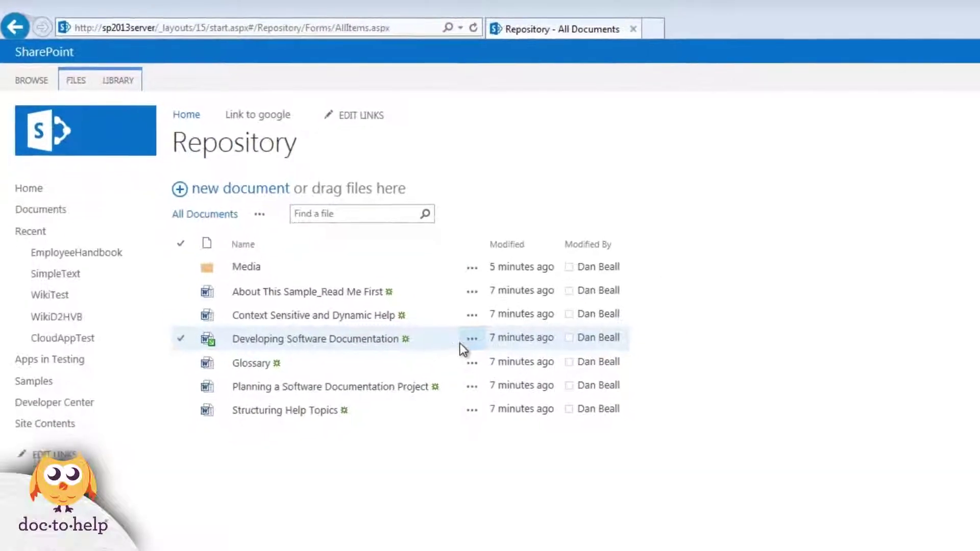
Step: Check in Developing Software Documentation in the SharePoint Repository library
click(414, 300)
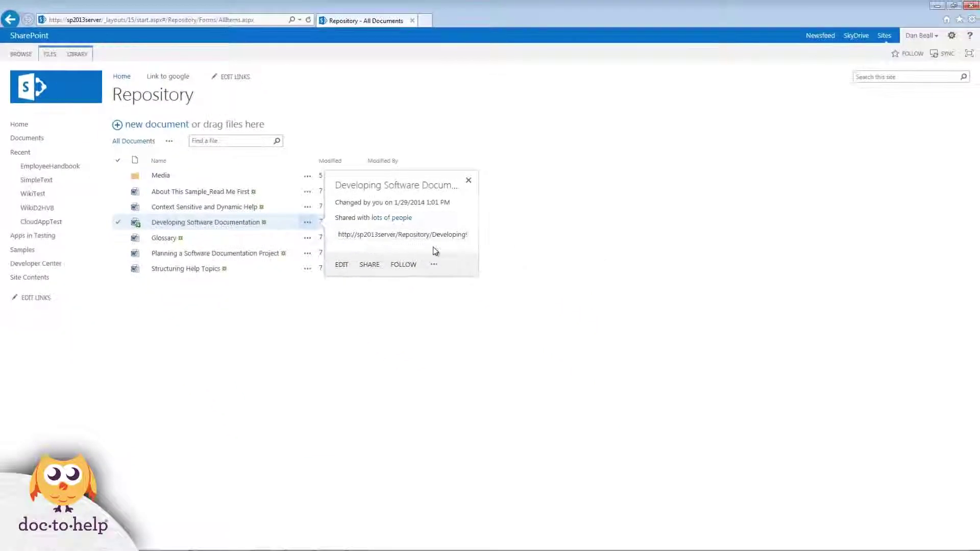
click(438, 266)
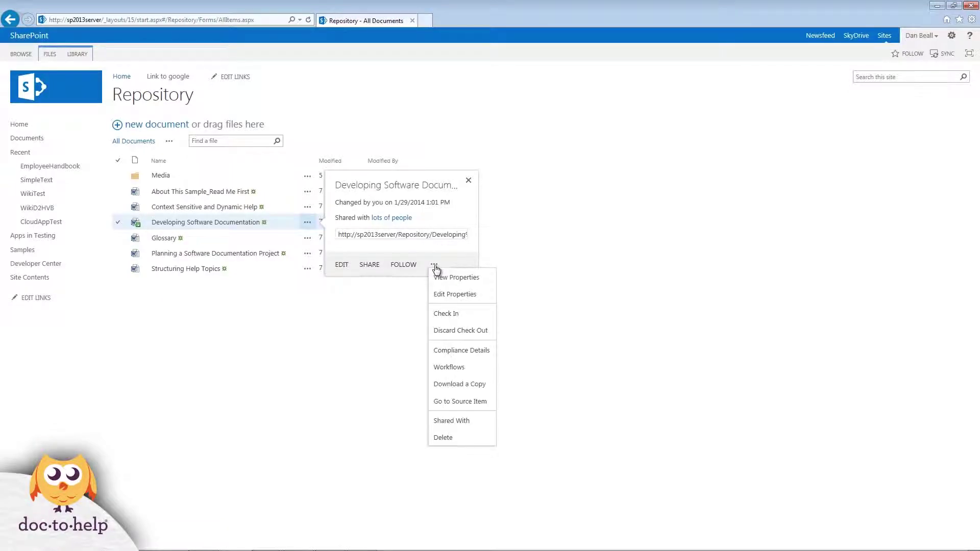
click(455, 315)
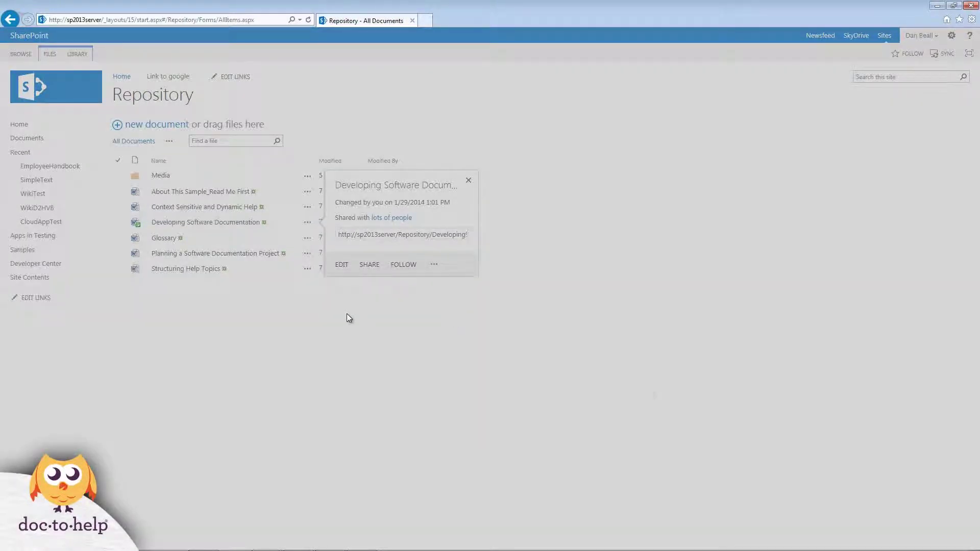
click(583, 373)
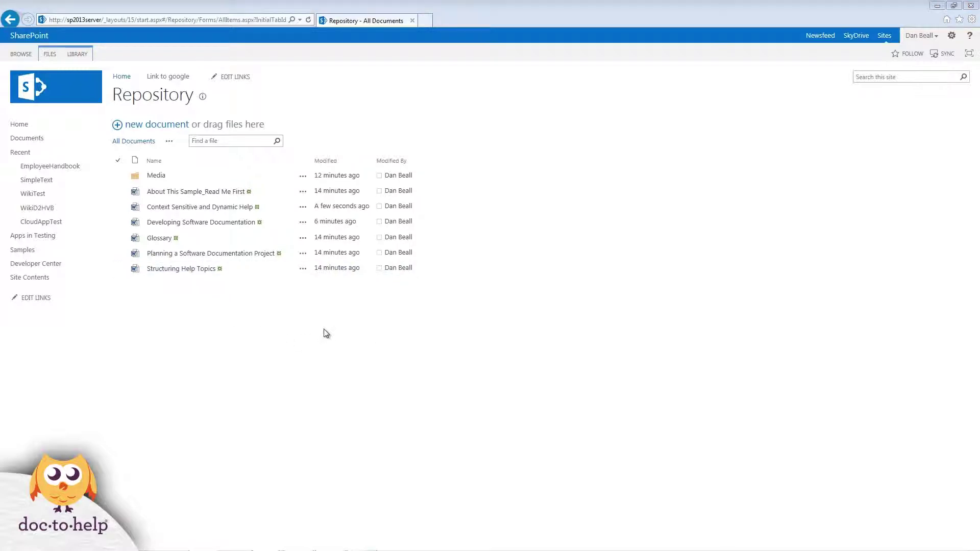
Step: Check out Context Sensitive and Dynamic Help and open it in Word for editing
click(302, 207)
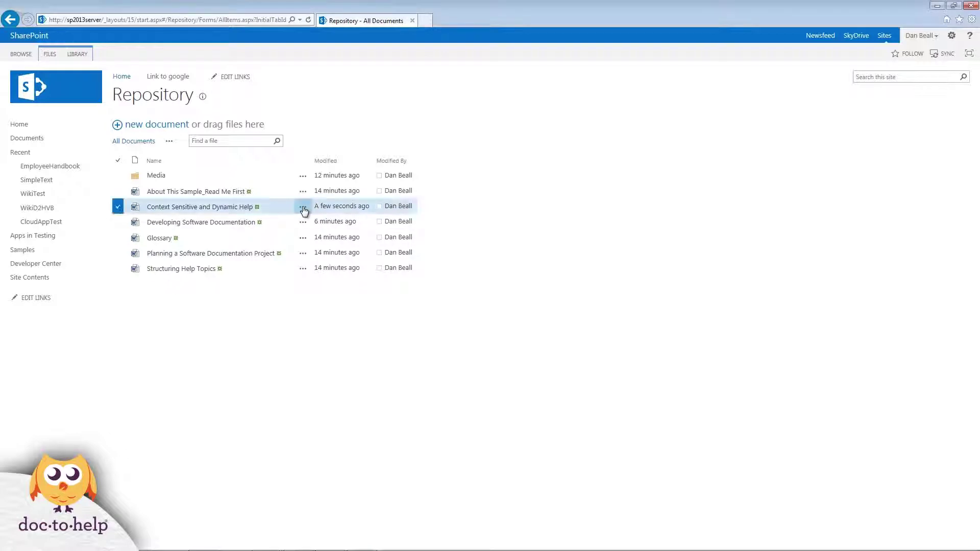
click(425, 251)
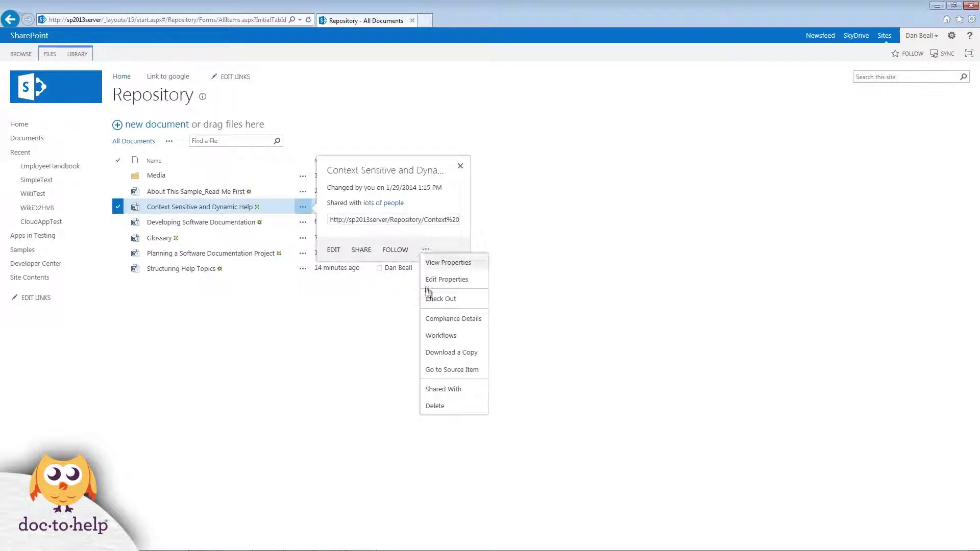
click(430, 291)
click(452, 292)
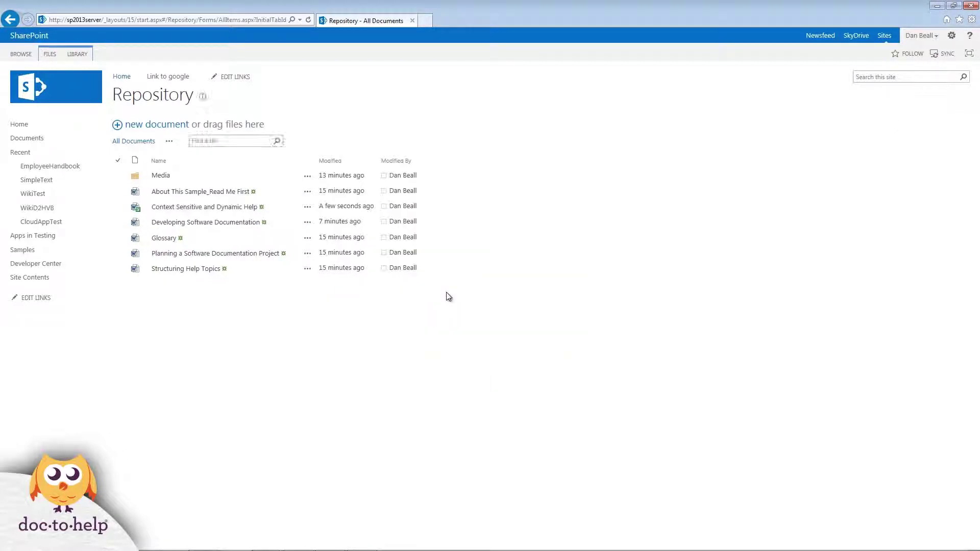
click(207, 207)
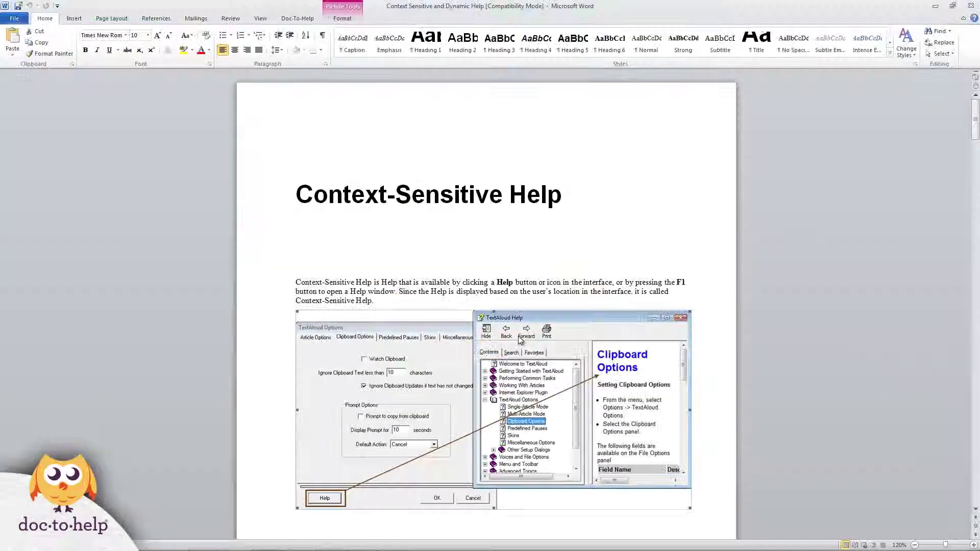
Step: Add the comment 'Please use a new screenshot' beside the Context-Sensitive Help screenshot
click(230, 19)
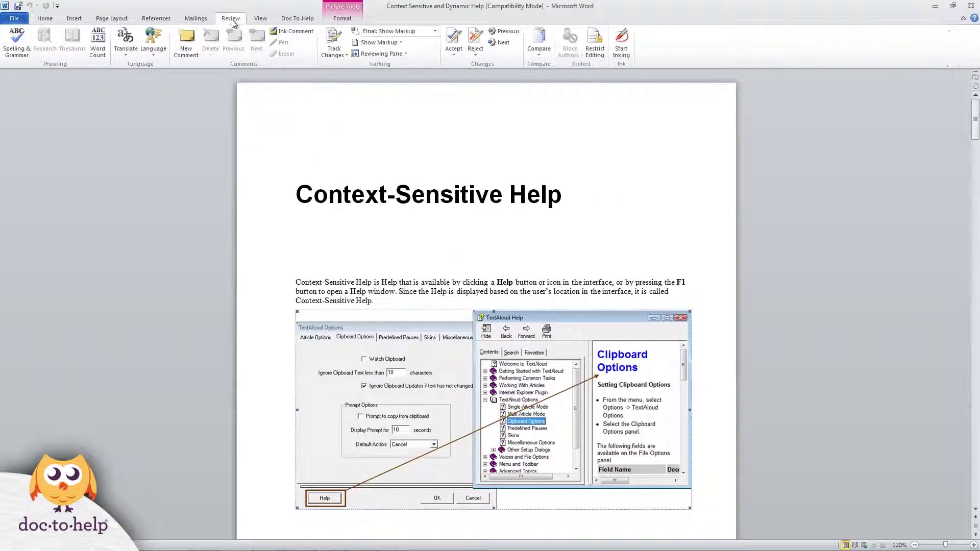
click(186, 44)
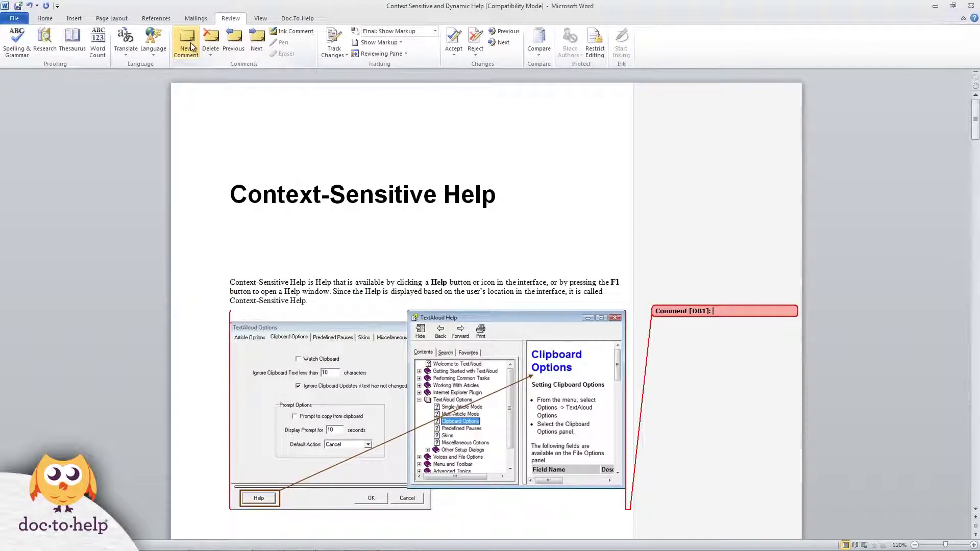
text(Please use a new screenshot)
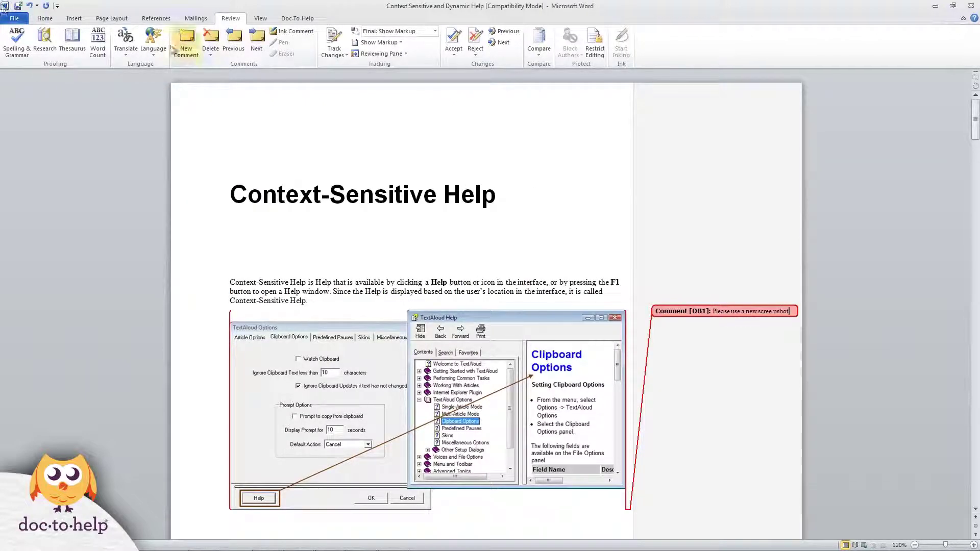
Step: Save the document, close Word, and check it in without version comments
click(14, 18)
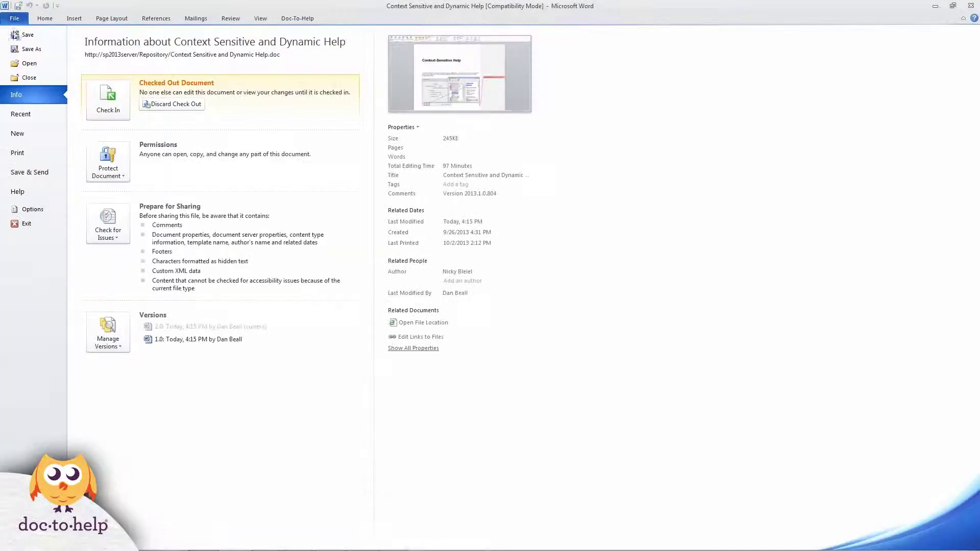
click(15, 34)
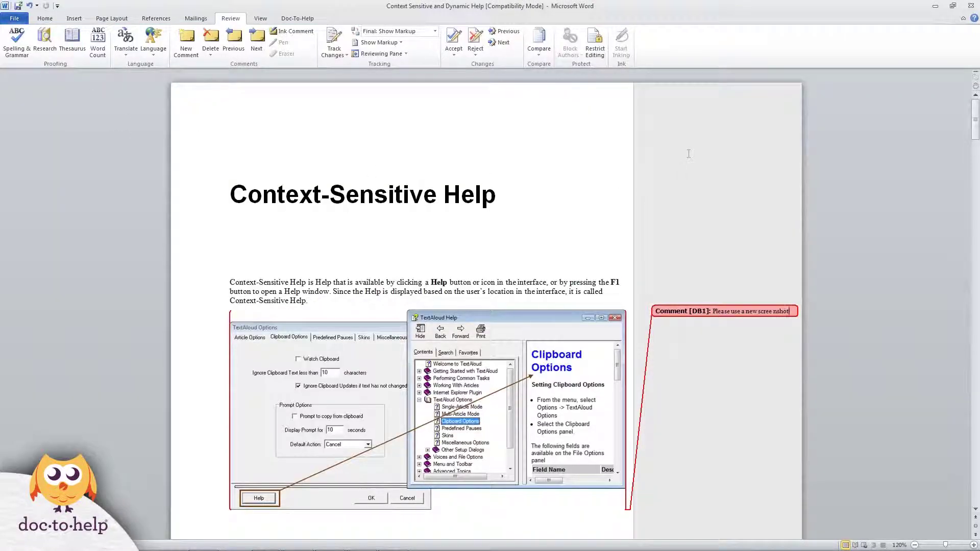
click(977, 5)
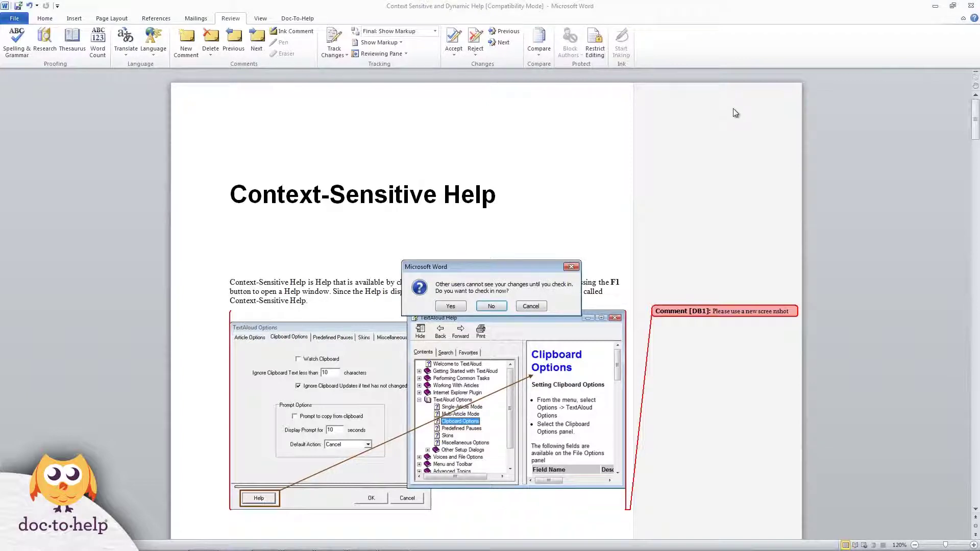
click(447, 306)
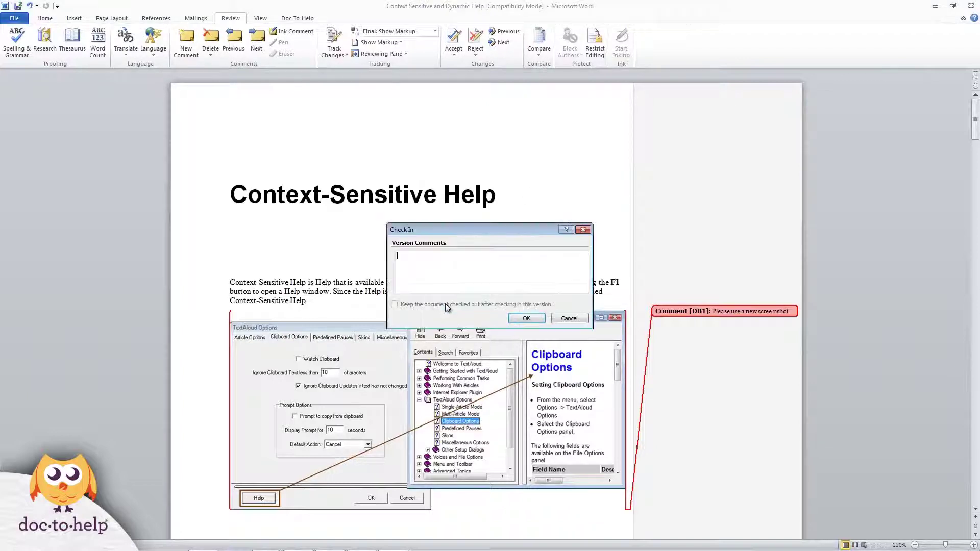
click(526, 319)
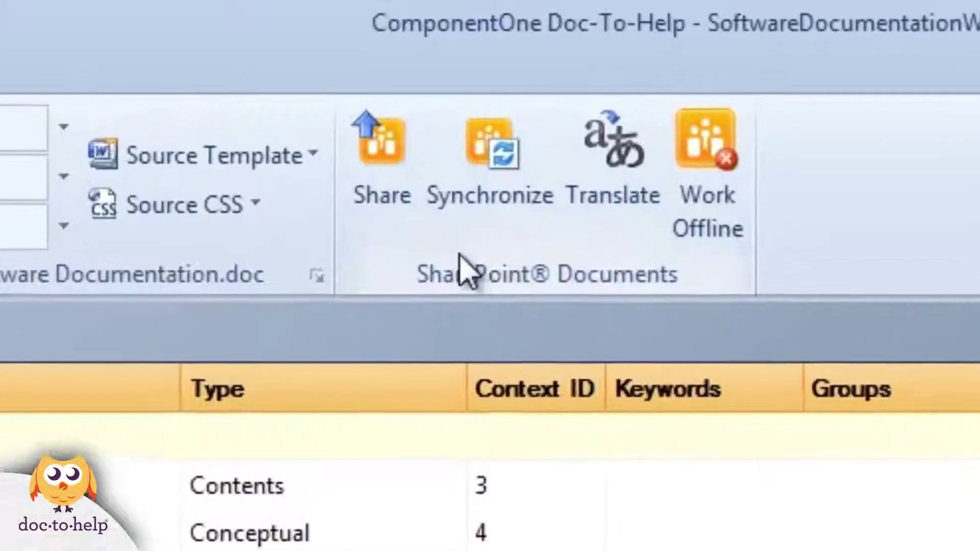
Step: Synchronize with SharePoint, downloading Developing Software Documentation and Context Sensitive and Dynamic Help
click(498, 153)
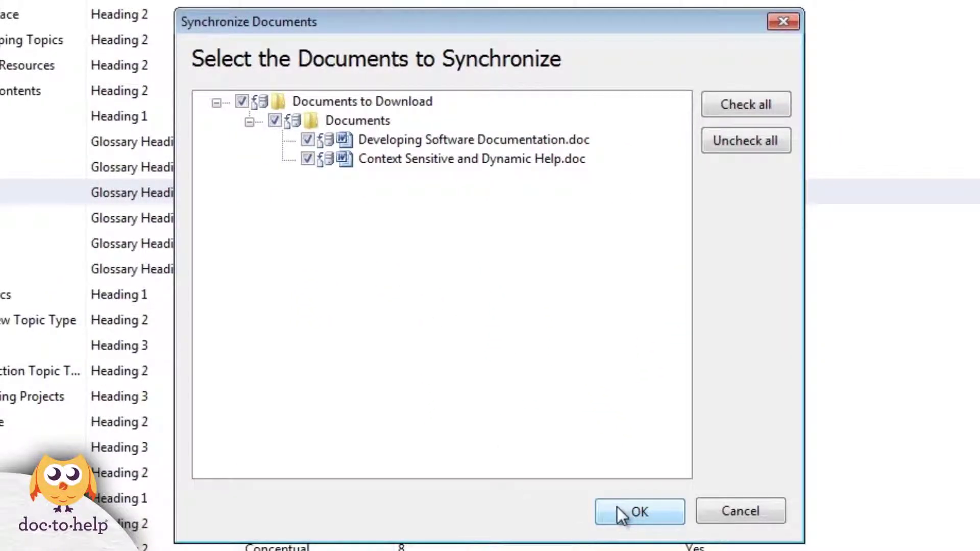
click(623, 509)
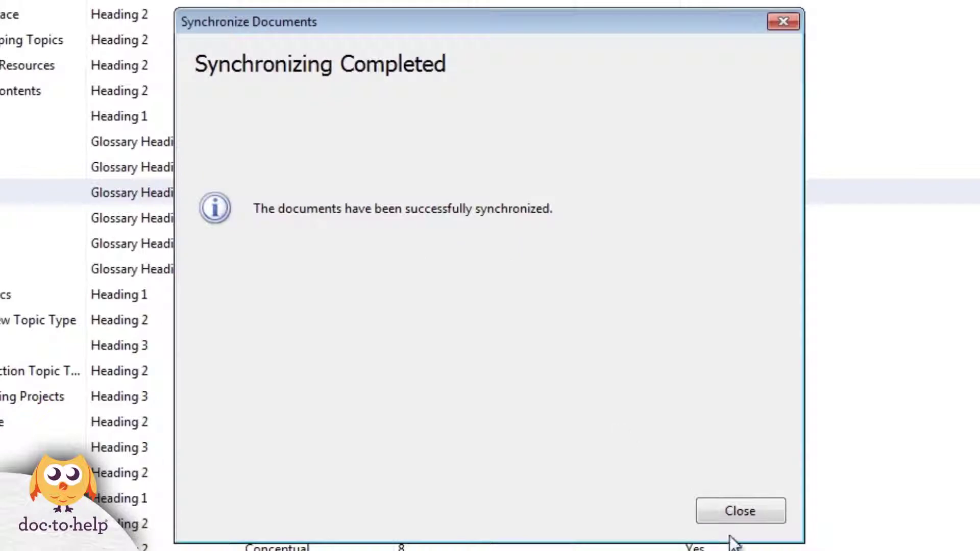
click(731, 507)
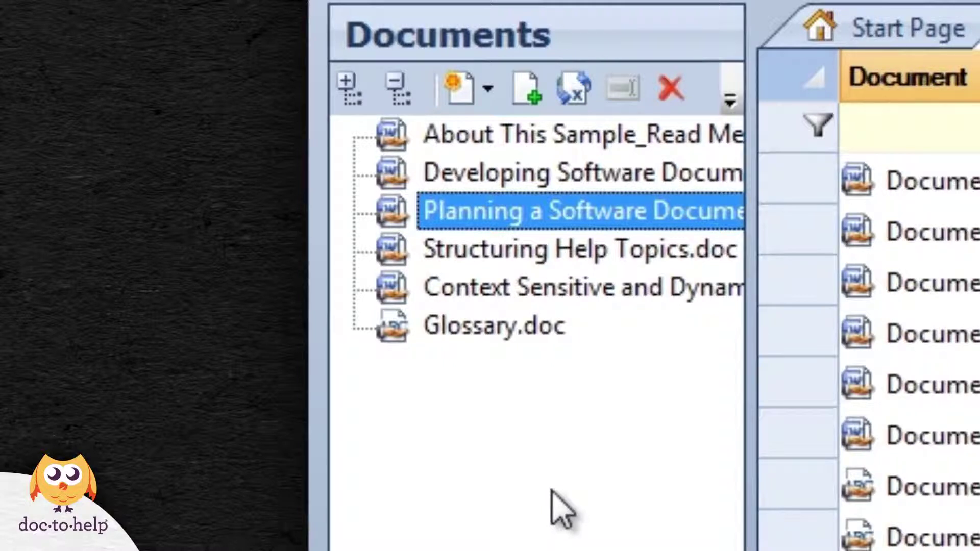
Step: Select Context Sensitive and Dynamic Help.doc in the Documents pane
click(489, 296)
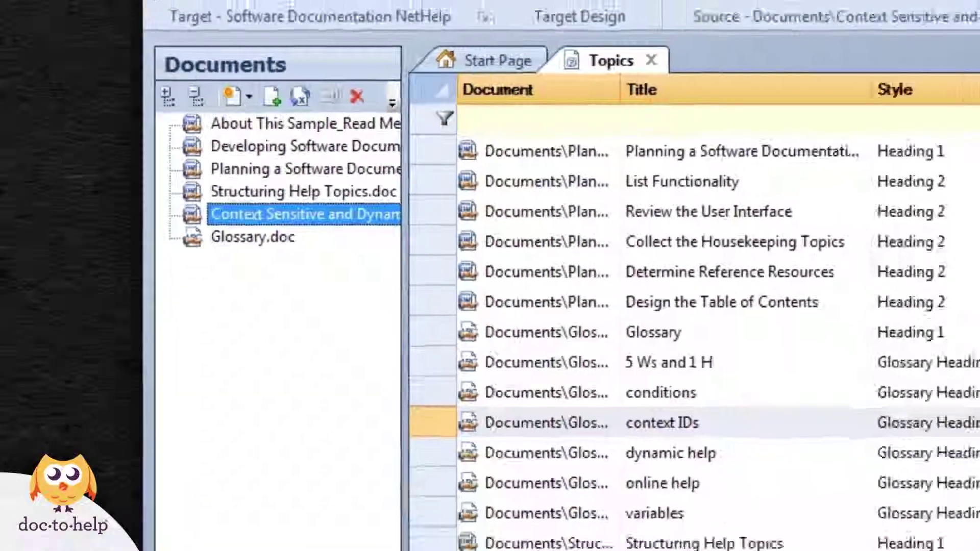